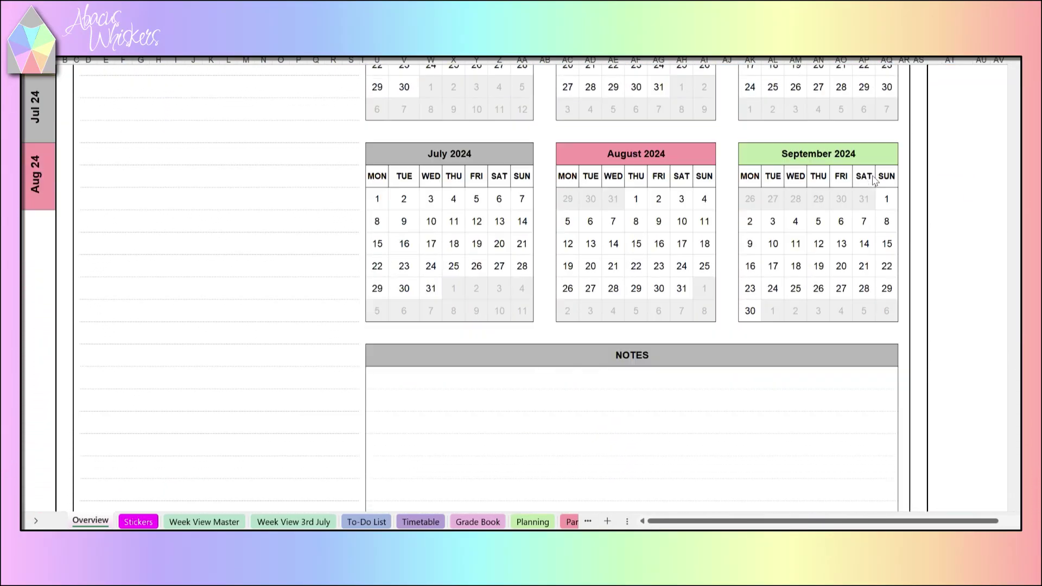
pyautogui.scroll(-2, 875, 180)
pyautogui.scroll(3, 875, 180)
pyautogui.scroll(4, 875, 180)
pyautogui.scroll(4, 875, 180)
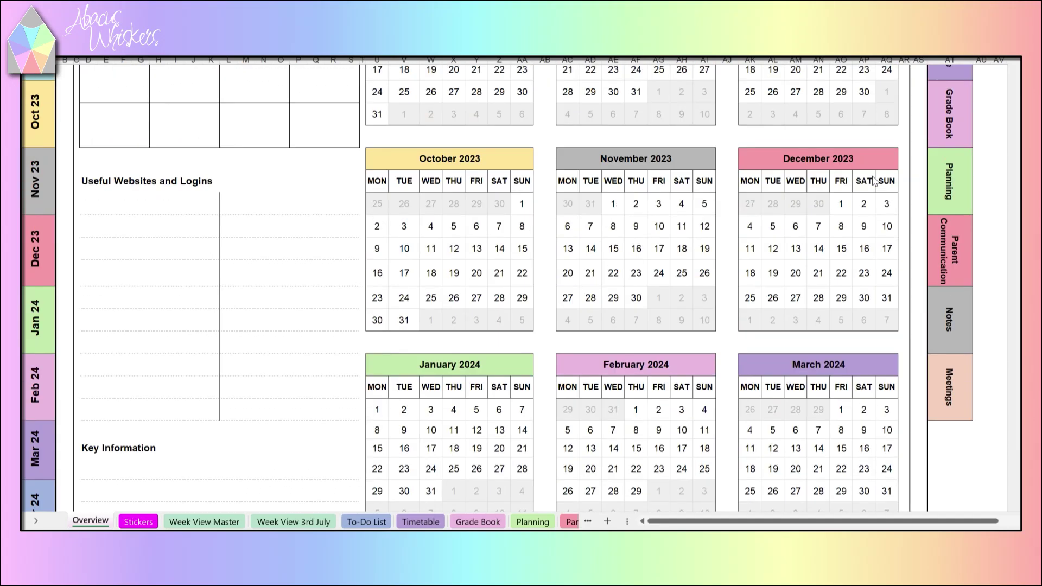
pyautogui.scroll(8, 875, 181)
# On the Overview sheet, try starting year 2024, starting month January and Sunday-first weeks.
pyautogui.click(294, 148)
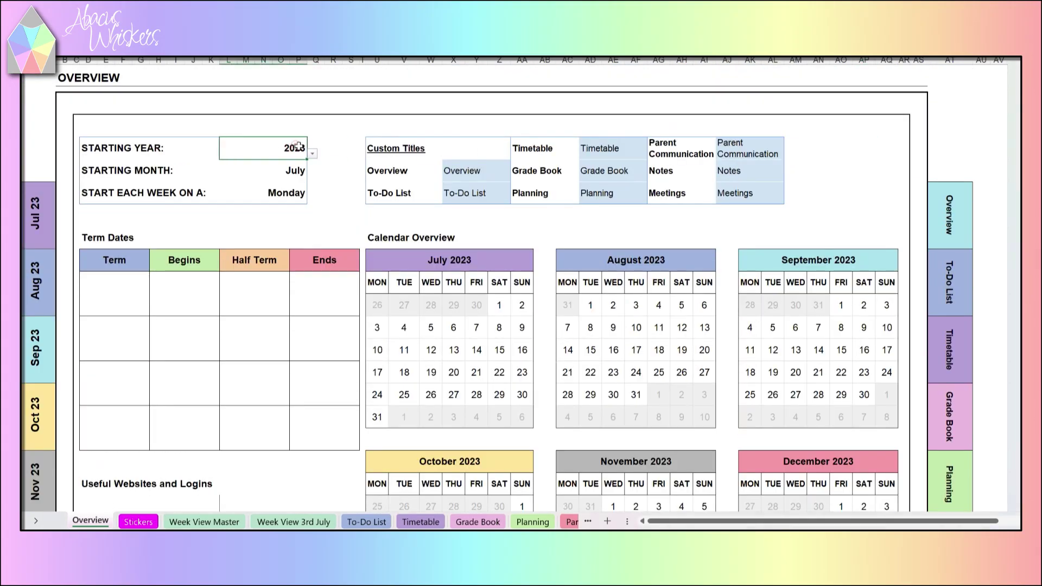
pyautogui.click(244, 181)
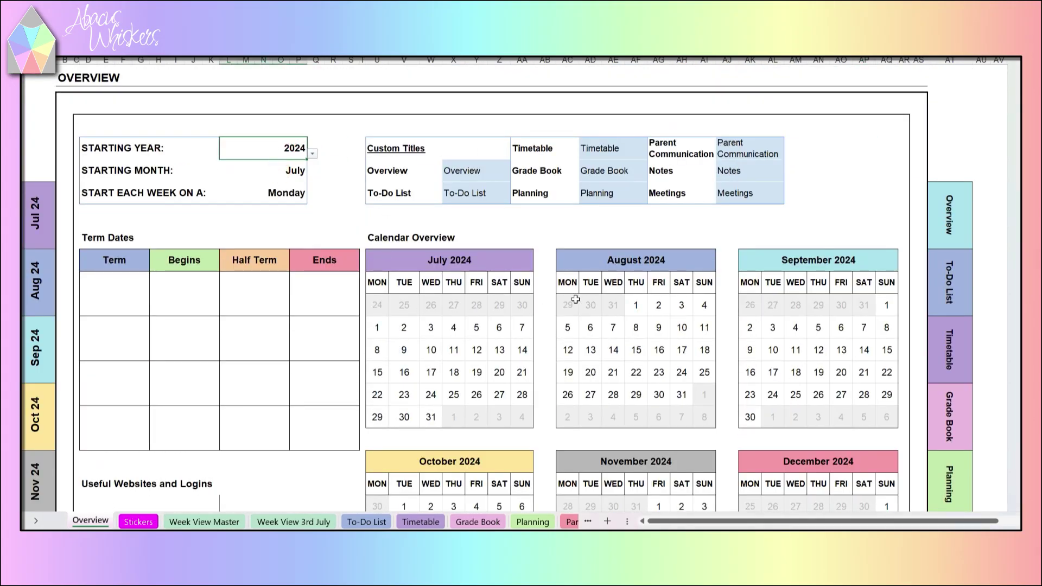
pyautogui.click(288, 170)
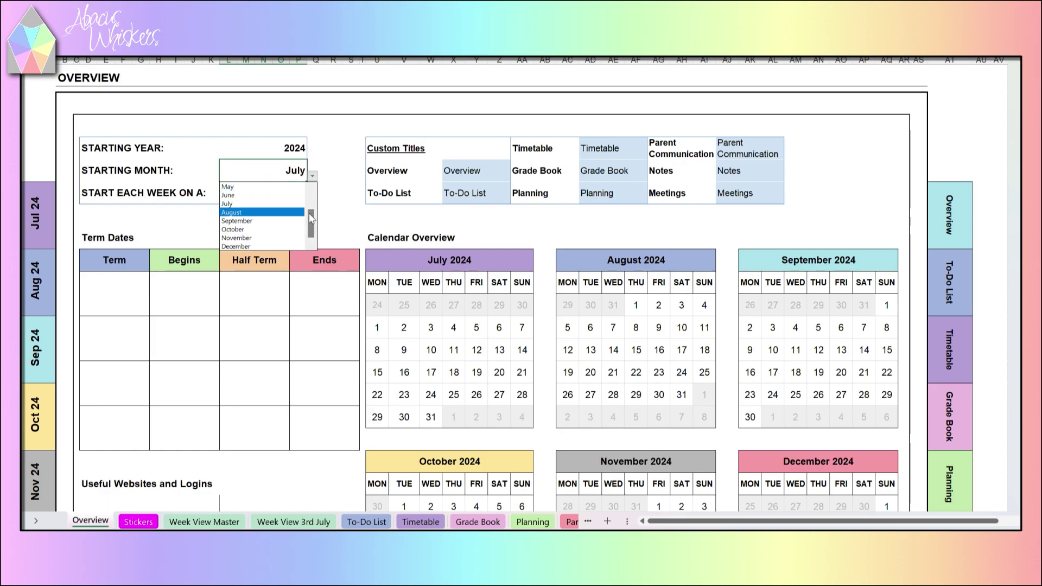
pyautogui.scroll(3, 310, 214)
pyautogui.click(244, 187)
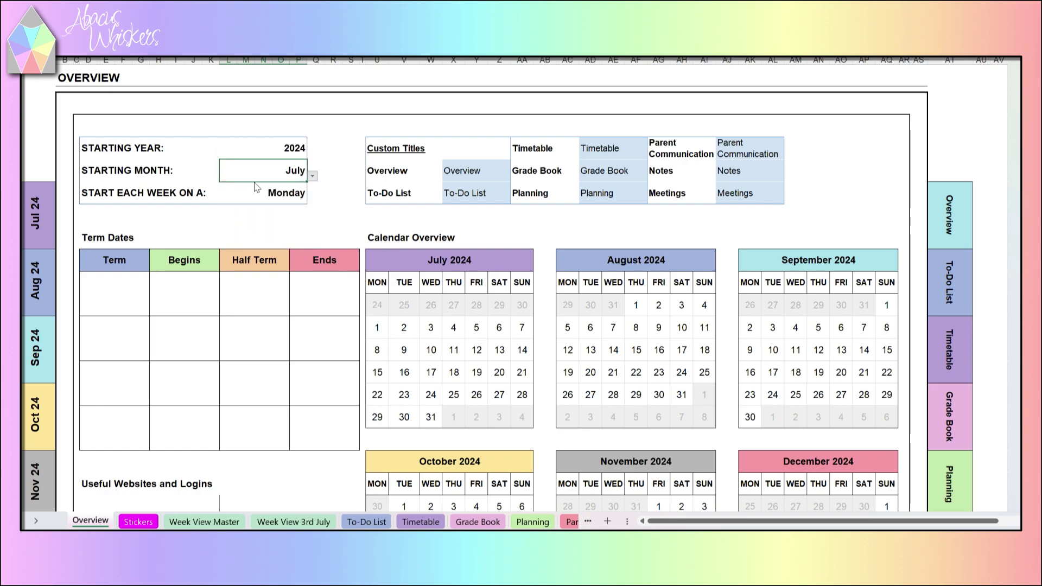
pyautogui.click(302, 196)
pyautogui.click(253, 219)
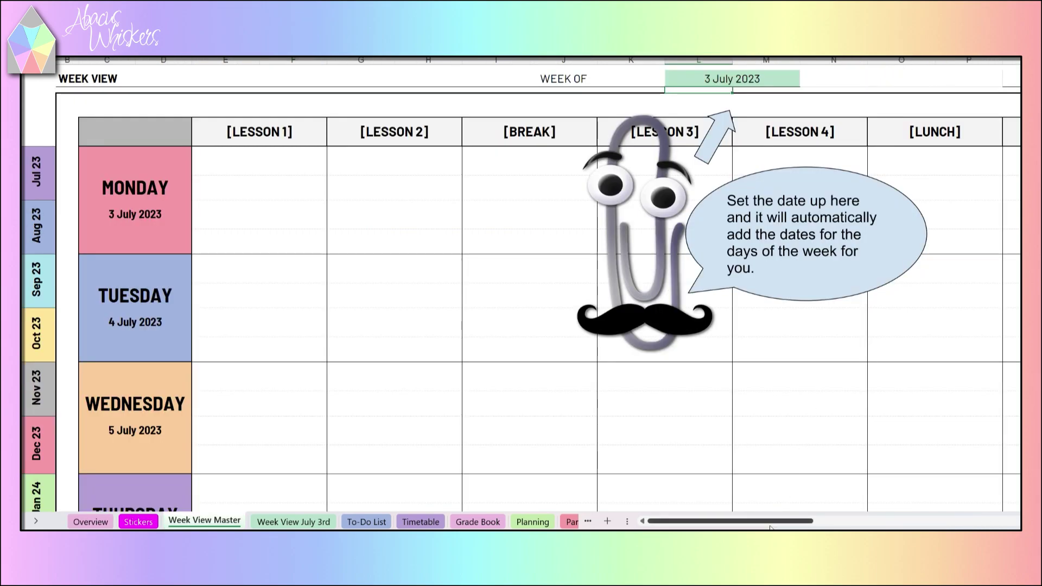
# Change the Week Of date to 18/05/2023, then go to the Week View 3rd July sheet.
pyautogui.click(950, 377)
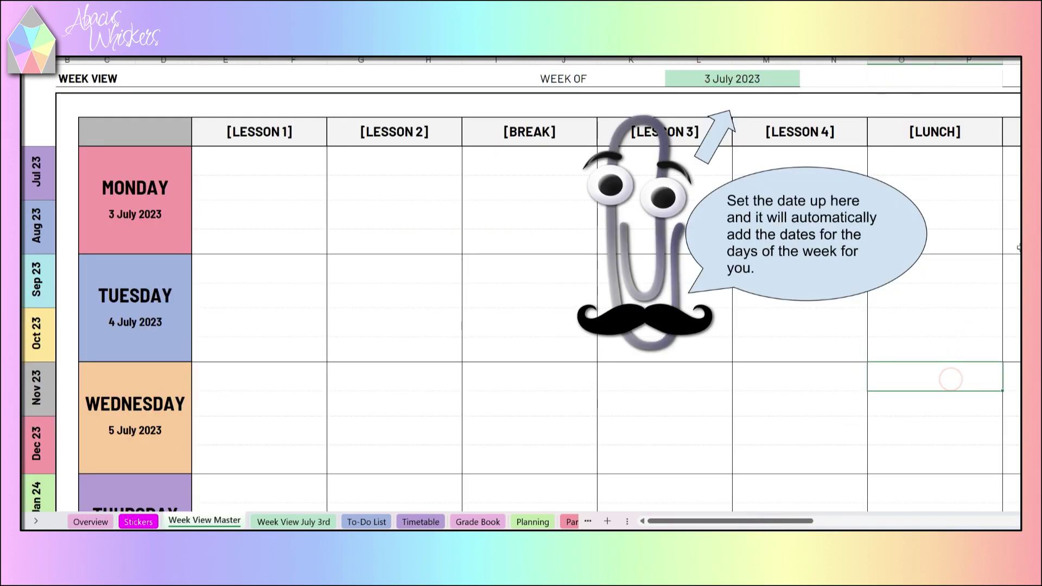
pyautogui.scroll(-5, 521, 326)
pyautogui.scroll(-5, 521, 326)
pyautogui.scroll(-2, 521, 326)
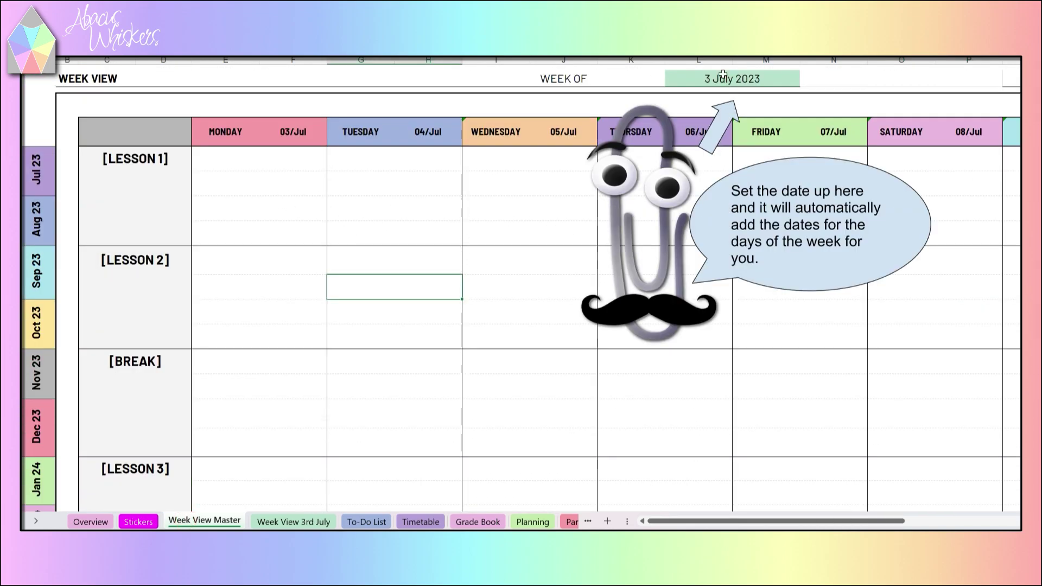
pyautogui.doubleClick(720, 79)
pyautogui.click(710, 79)
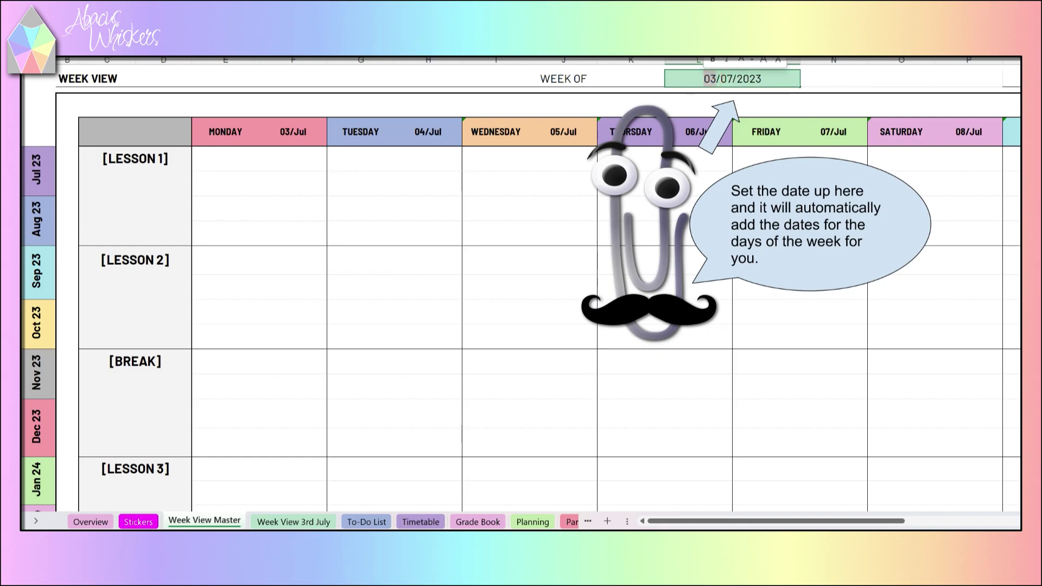
pyautogui.write('18')
pyautogui.press('Return')
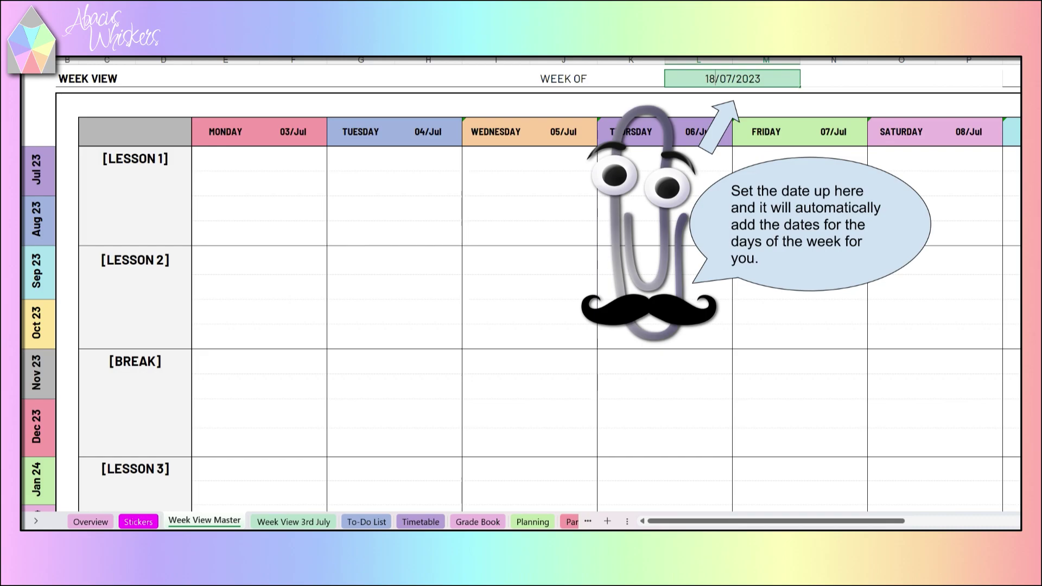
pyautogui.press('BackSpace')
pyautogui.write('5')
pyautogui.press('Return')
pyautogui.click(293, 522)
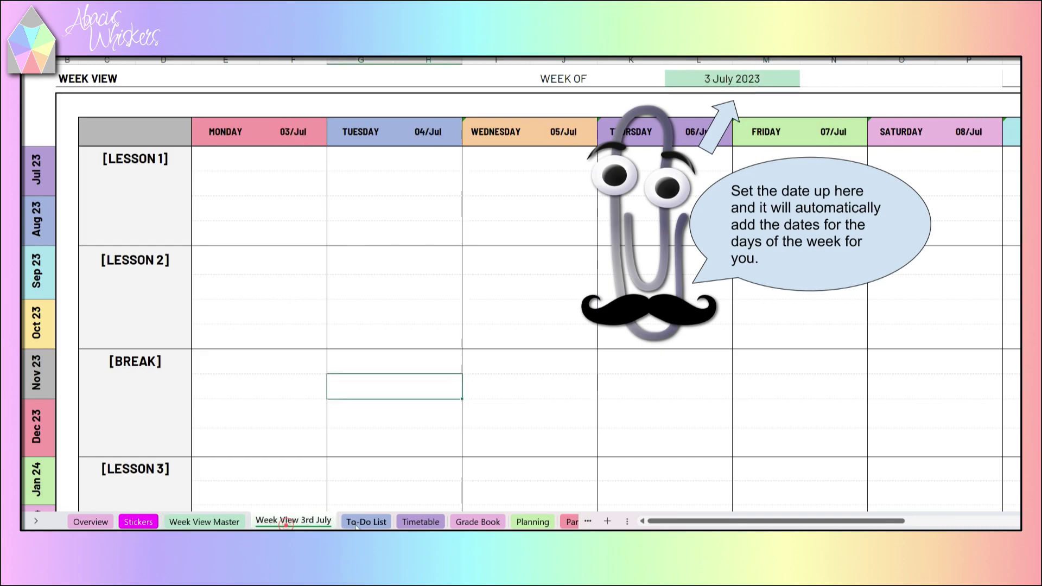
# On the To-Do List, enter 'Second thing on the to-do list' and tick both items.
pyautogui.click(366, 522)
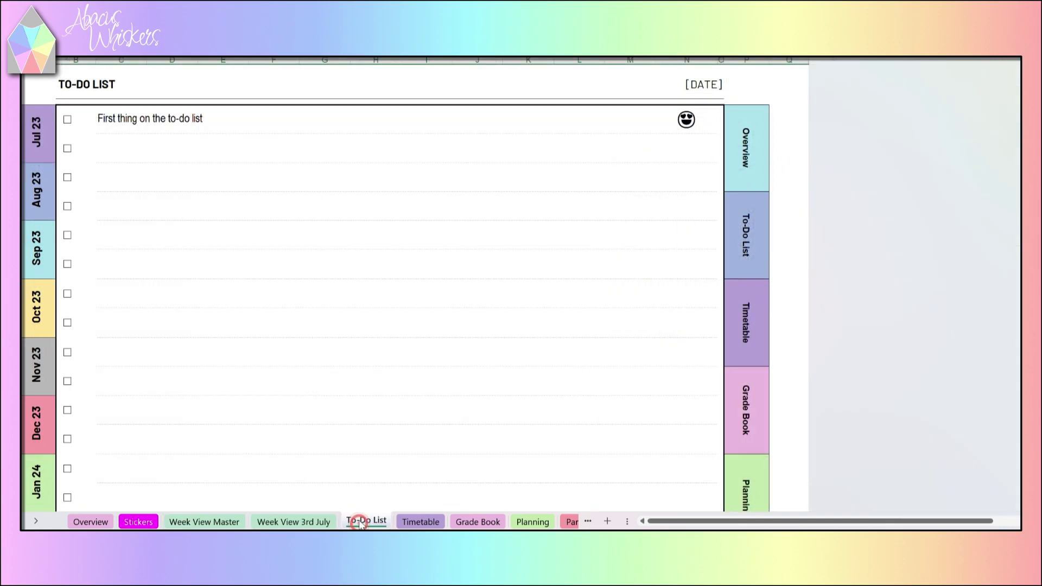
pyautogui.click(152, 144)
pyautogui.write('Se')
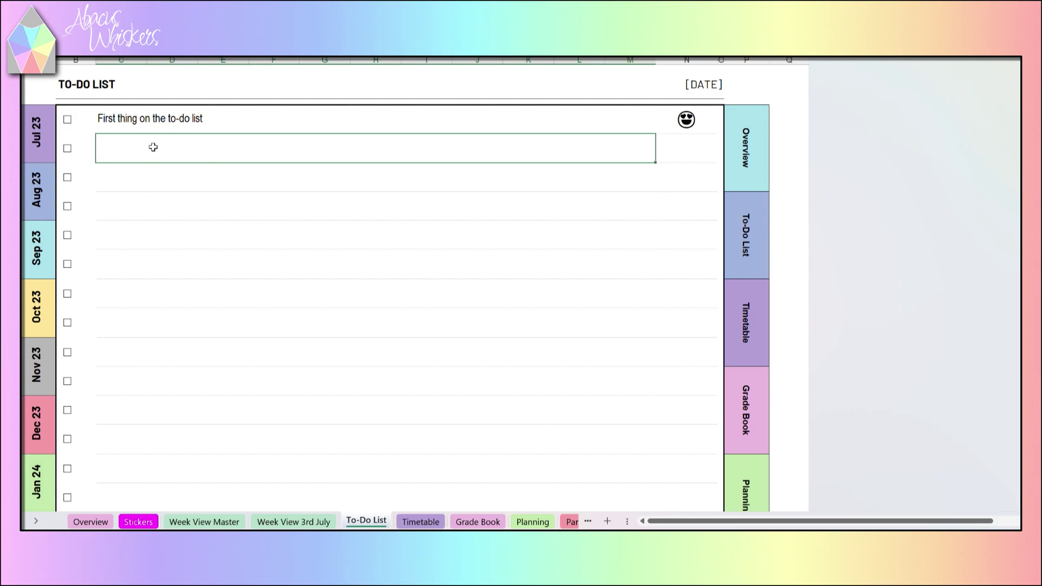
pyautogui.press('Return')
pyautogui.click(67, 119)
pyautogui.click(68, 148)
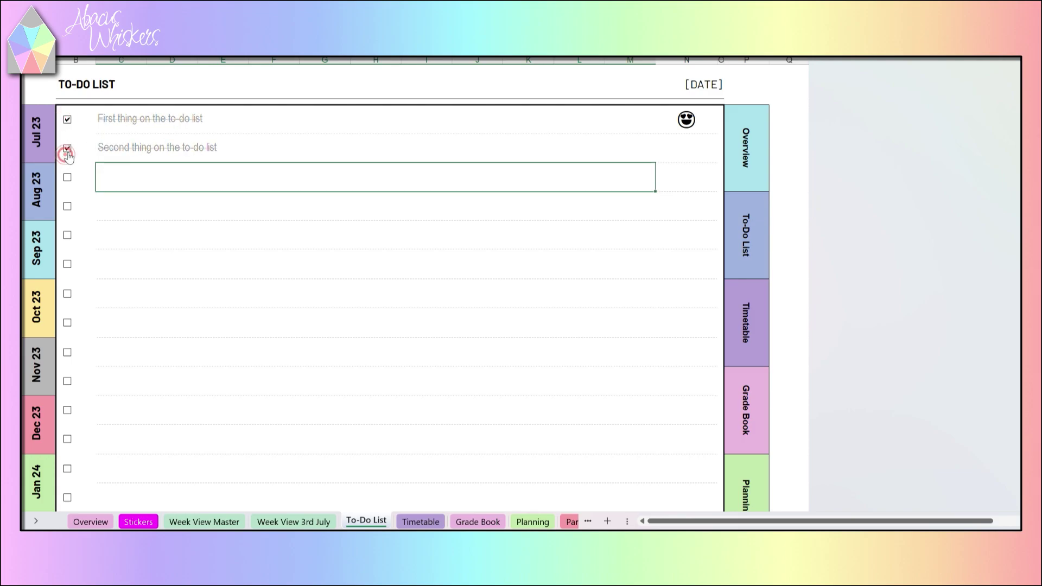
pyautogui.click(68, 119)
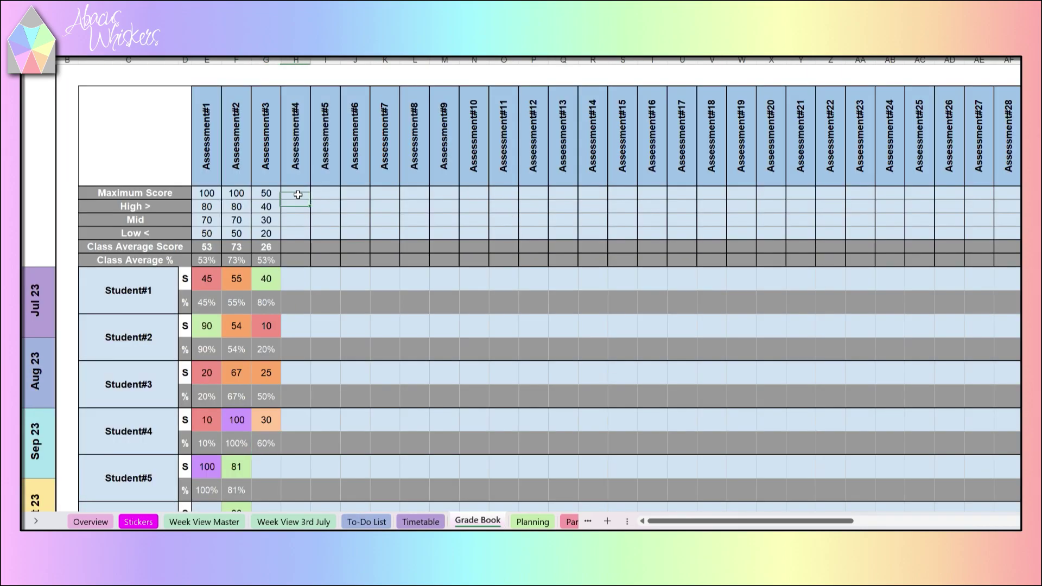
# Give Assessment#4 a maximum of 90 and High/Mid/Low thresholds of 75, 50, 25.
pyautogui.press('Return')
pyautogui.write('75')
pyautogui.press('Return')
pyautogui.write('50')
pyautogui.press('Return')
pyautogui.write('25')
pyautogui.press('Return')
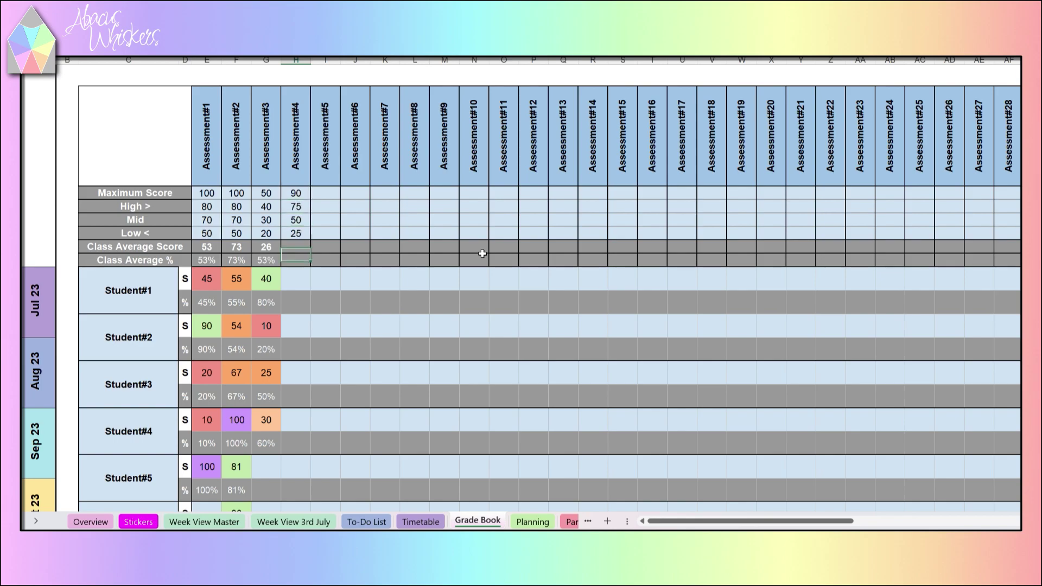
pyautogui.press('Return')
pyautogui.press('Return')
pyautogui.write('55')
# Enter Assessment#4 scores, including 55, 84 and 28, and move to Student#5's Assessment#3.
pyautogui.press('Return')
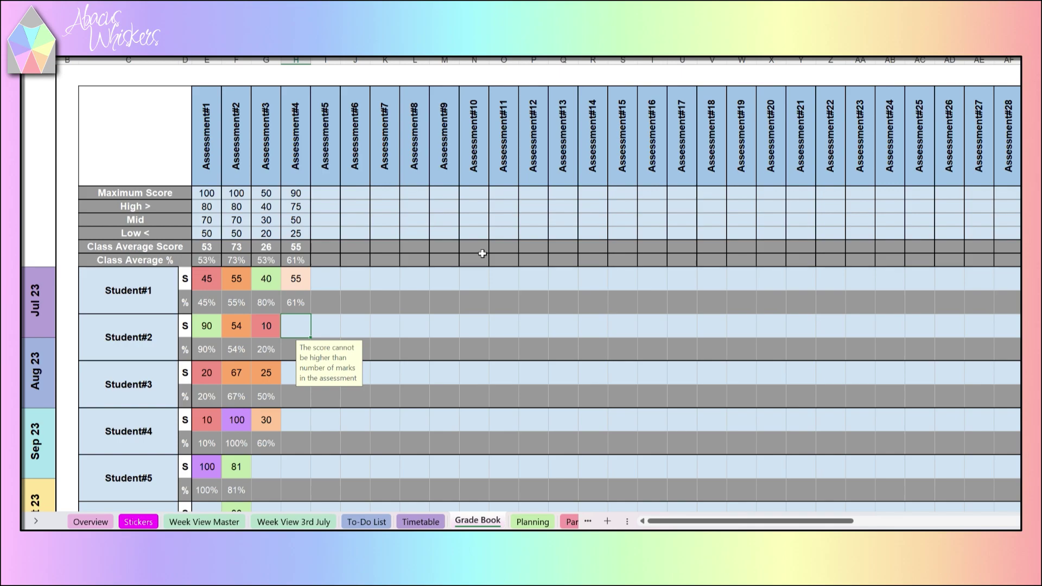
pyautogui.write('84')
pyautogui.press('Return')
pyautogui.press('Return')
pyautogui.write('72')
pyautogui.press('Return')
pyautogui.press('Return')
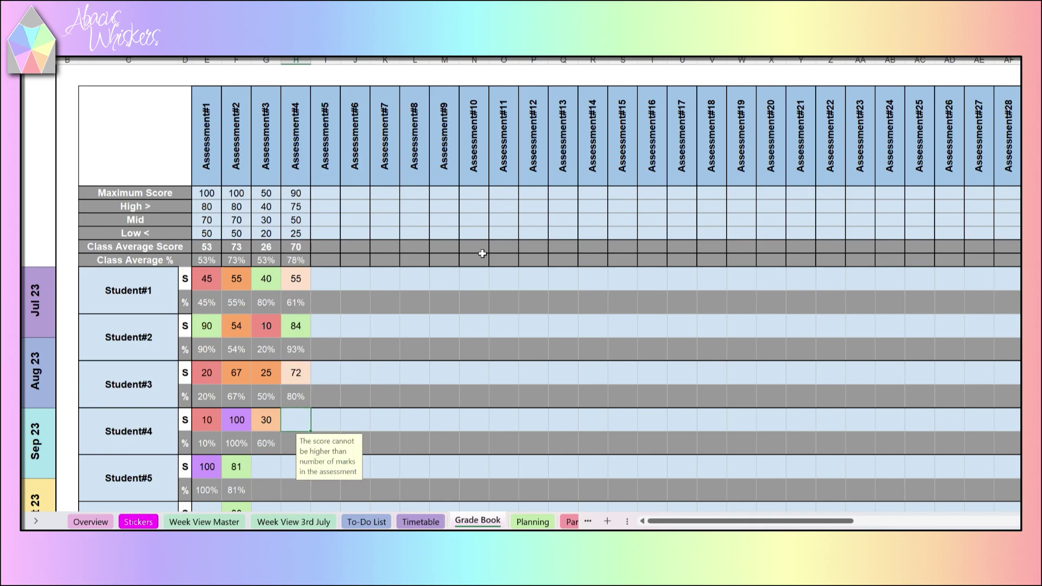
pyautogui.write('74')
pyautogui.press('Return')
pyautogui.press('Return')
pyautogui.press('Return')
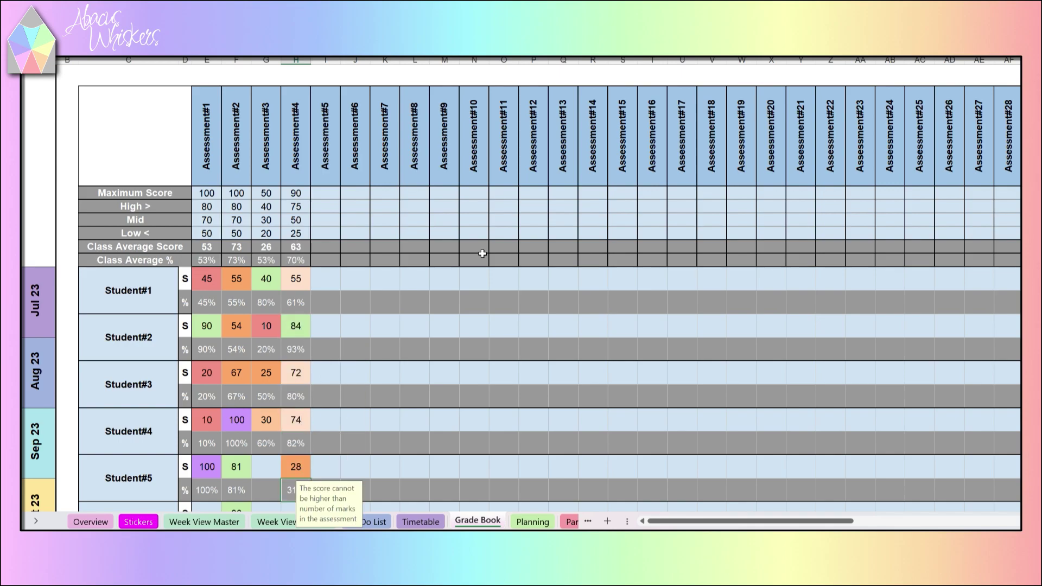
pyautogui.press('Left')
pyautogui.write('42')
pyautogui.press('Return')
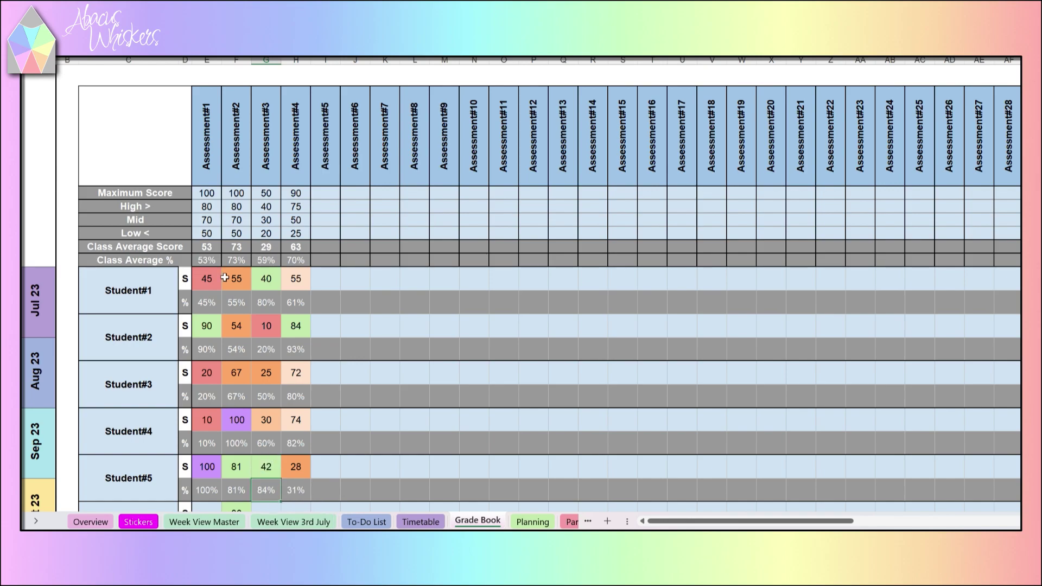
pyautogui.moveTo(700, 521)
pyautogui.mouseDown()
pyautogui.moveTo(924, 521)
pyautogui.moveTo(651, 521)
pyautogui.mouseUp()
# Switch to the Planning sheet to look over its weekly grid.
pyautogui.click(532, 521)
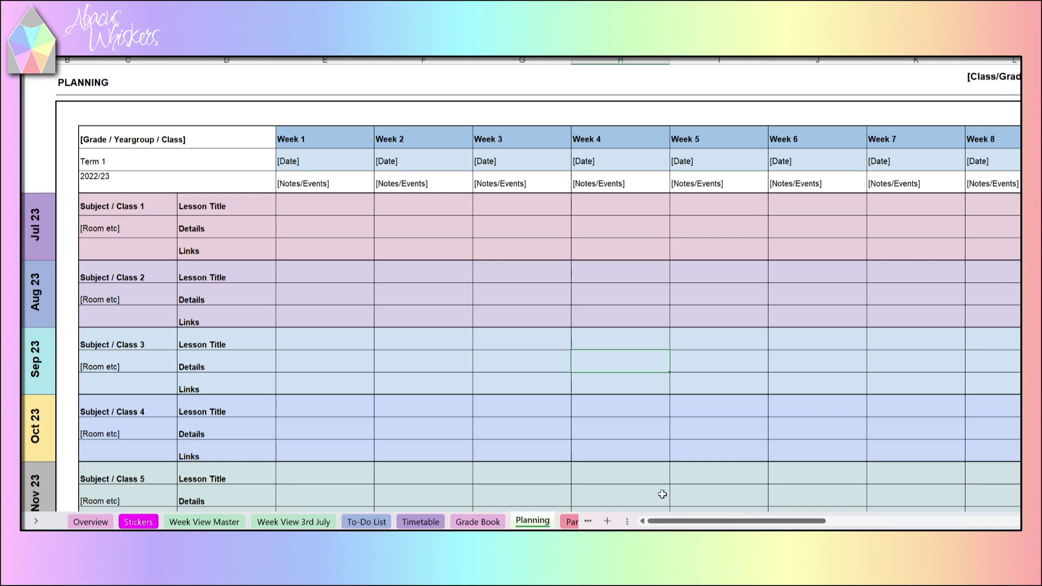
pyautogui.moveTo(691, 521)
pyautogui.mouseDown()
pyautogui.moveTo(902, 527)
pyautogui.moveTo(739, 526)
pyautogui.mouseUp()
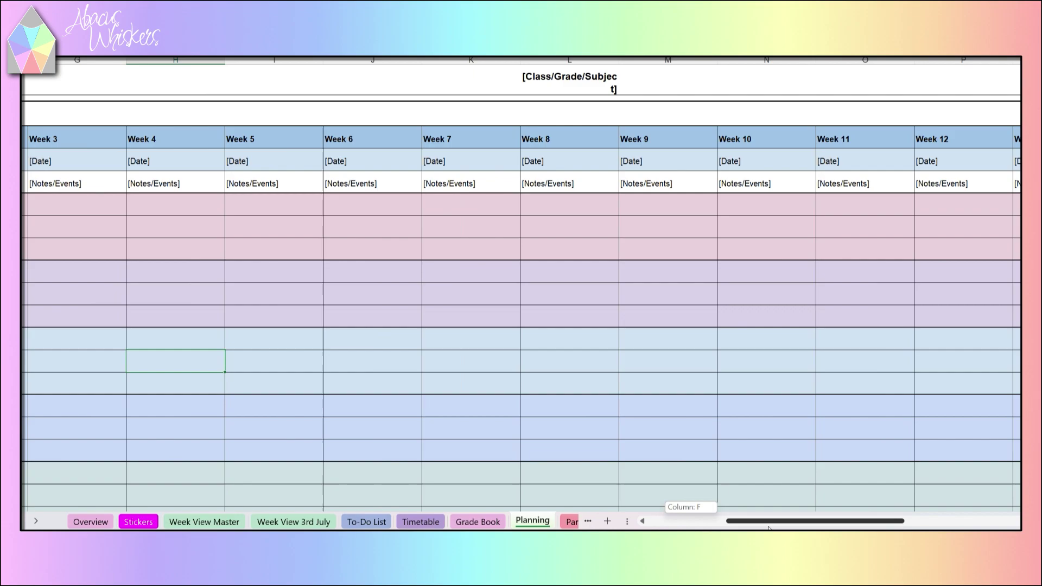
# Visit the Parent Communication sheet, then scroll the tabs and open the Notes sheet.
pyautogui.click(570, 522)
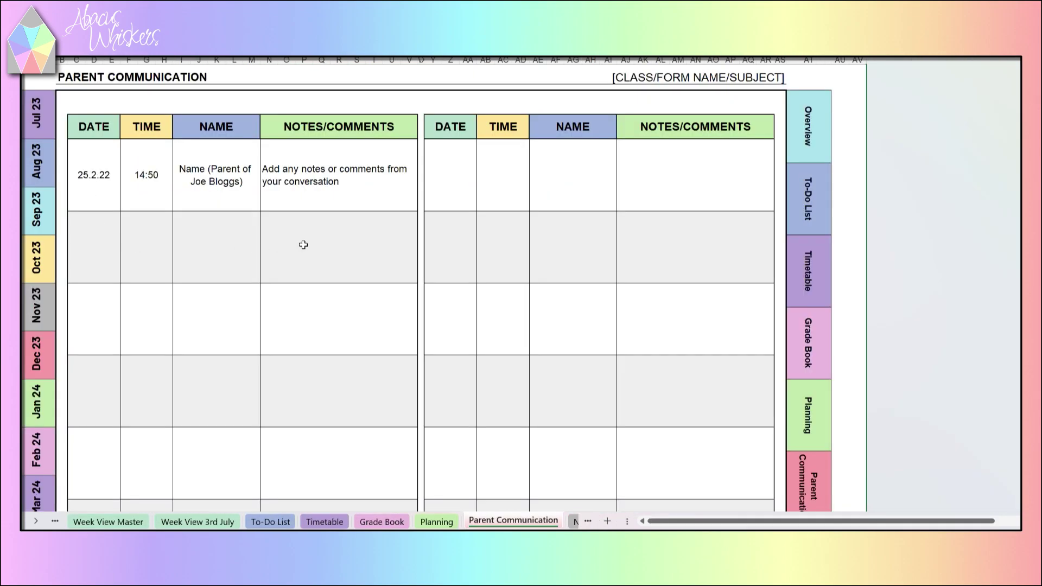
pyautogui.scroll(-5, 302, 244)
pyautogui.scroll(5, 327, 225)
pyautogui.click(36, 521)
pyautogui.click(497, 521)
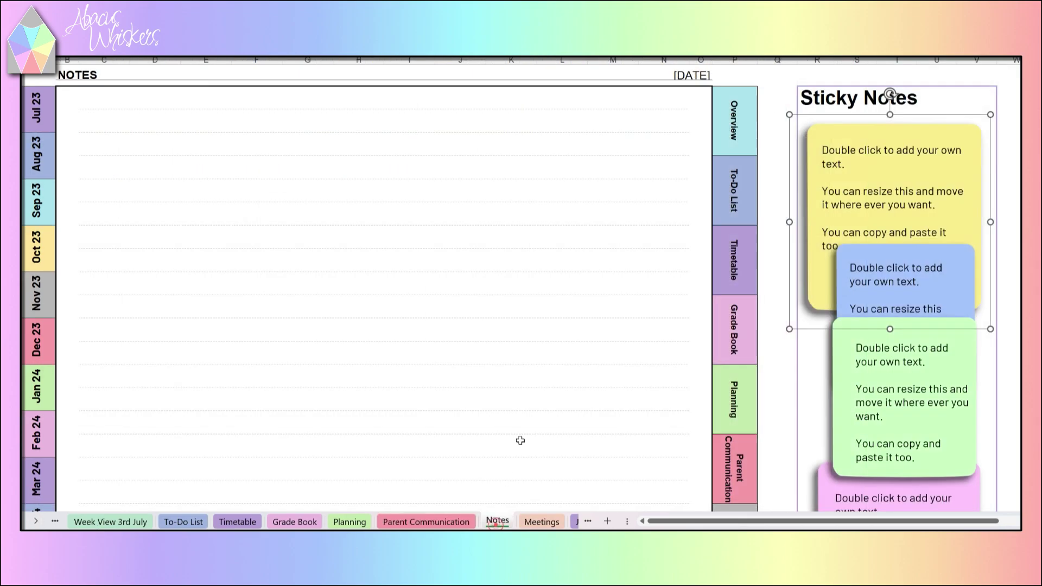
pyautogui.scroll(-8, 570, 195)
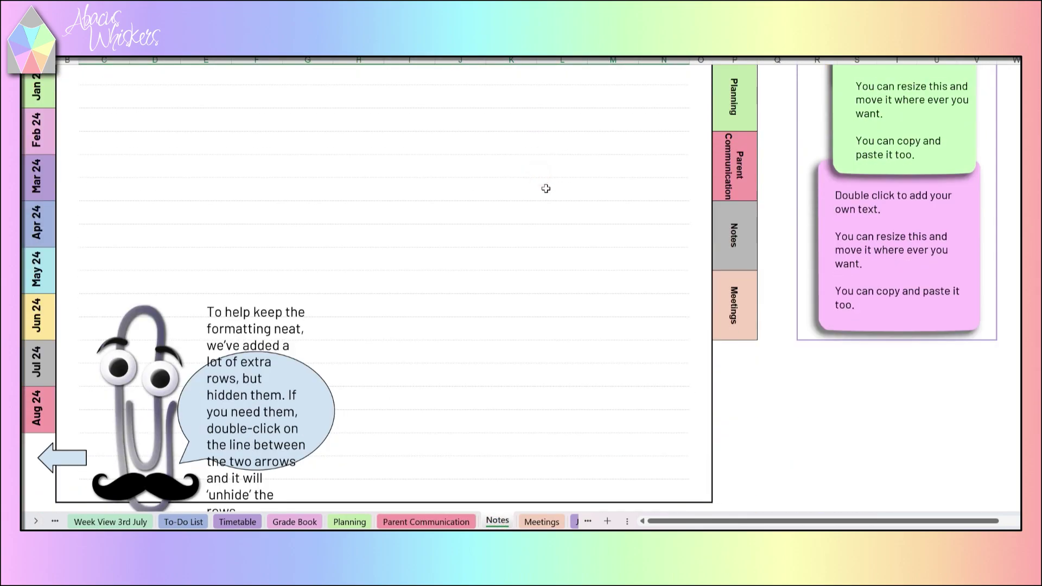
pyautogui.scroll(8, 501, 307)
# Move the yellow sticky note and undo it, then visit Meetings and the July 23 calendar.
pyautogui.moveTo(819, 268); pyautogui.dragTo(402, 304)
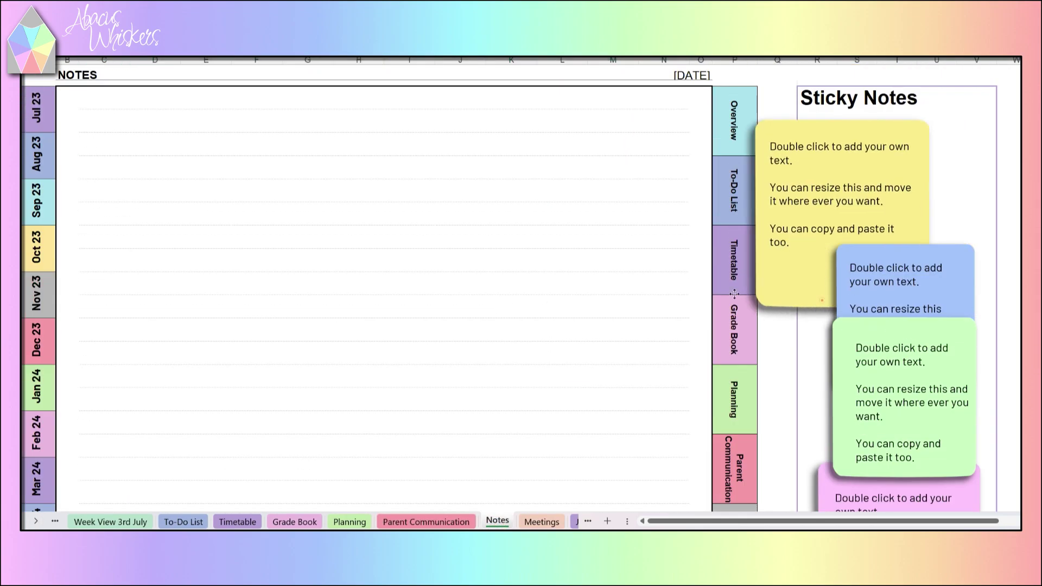
pyautogui.click(402, 304)
pyautogui.hotkey('ctrl', 'z')
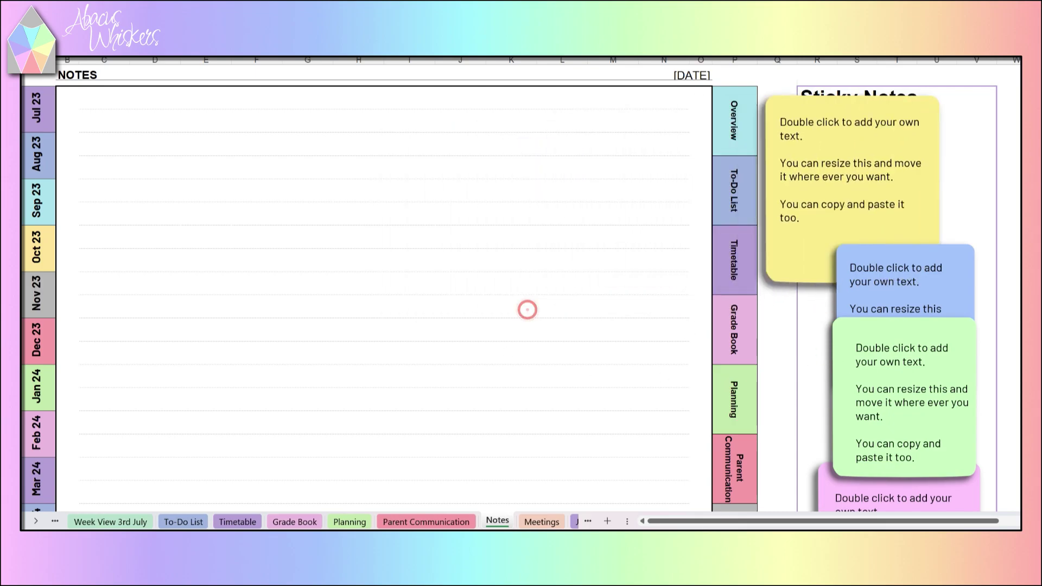
pyautogui.click(542, 521)
pyautogui.scroll(2, 499, 334)
pyautogui.scroll(-4, 757, 163)
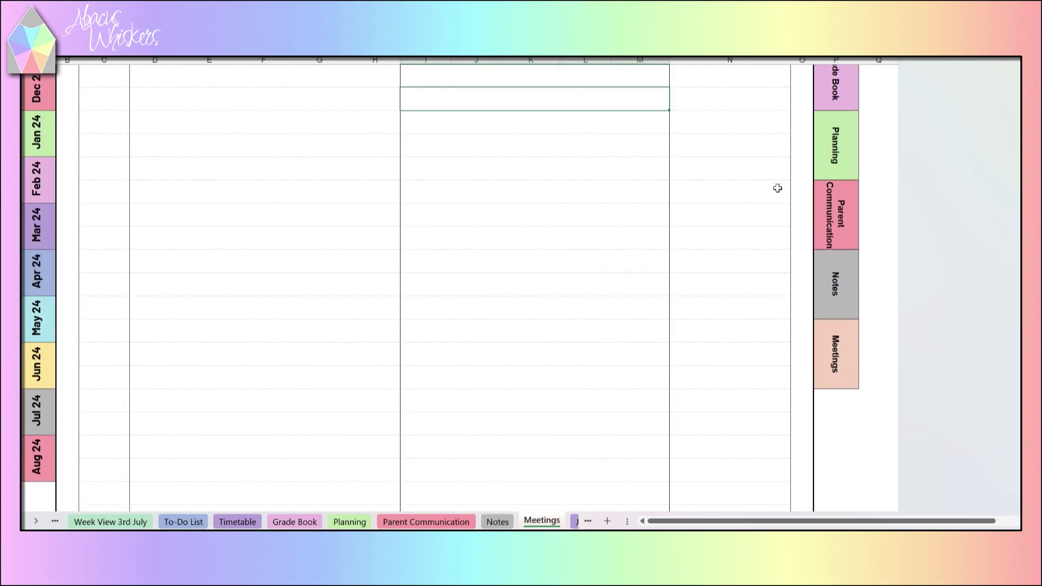
pyautogui.scroll(-4, 770, 194)
pyautogui.scroll(-3, 769, 194)
pyautogui.hotkey('ctrl', 'pagedown')
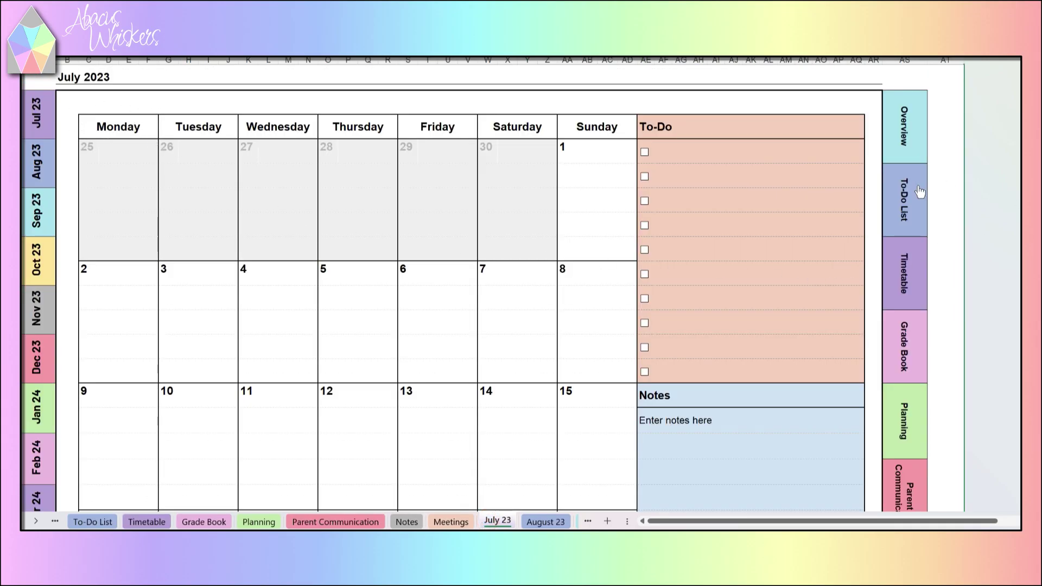
pyautogui.scroll(-3, 920, 191)
pyautogui.scroll(-3, 904, 195)
pyautogui.scroll(-3, 887, 197)
pyautogui.scroll(-3, 881, 200)
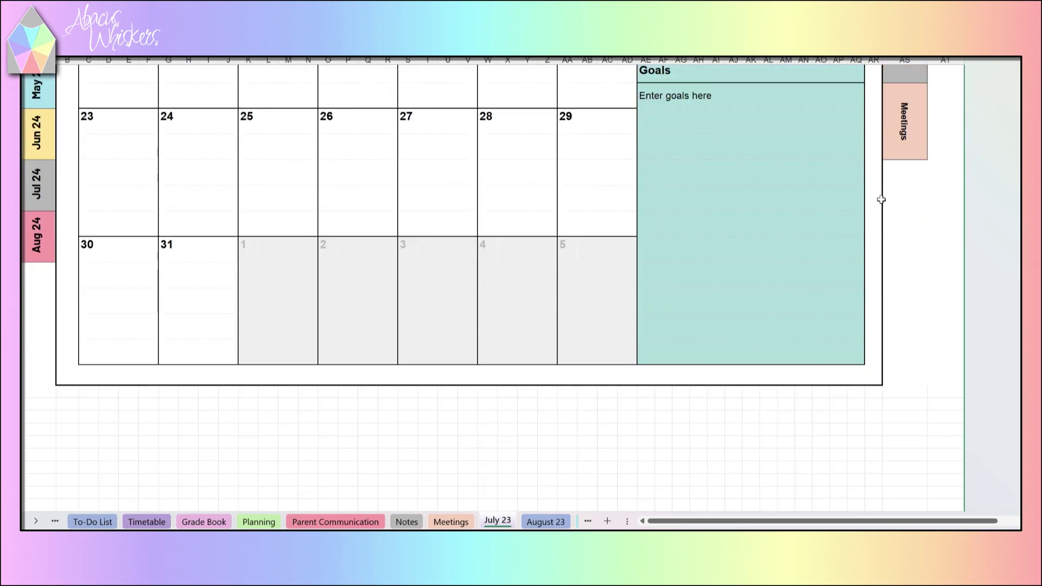
pyautogui.scroll(3, 881, 200)
pyautogui.scroll(3, 879, 200)
pyautogui.scroll(3, 878, 200)
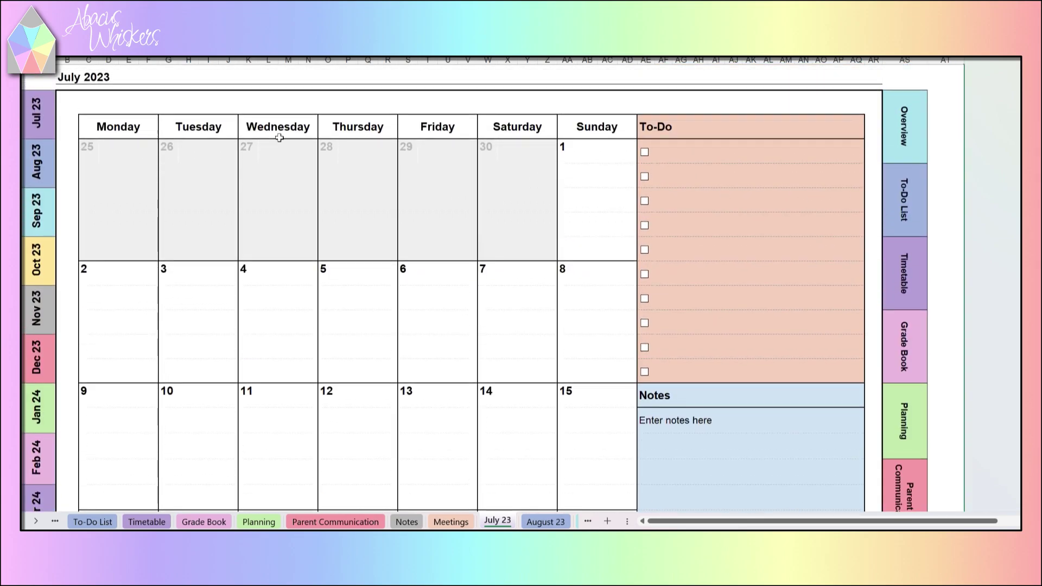
# Flip through the month tabs past November 2023 to August 2024, then tick and untick Important!
pyautogui.click(545, 522)
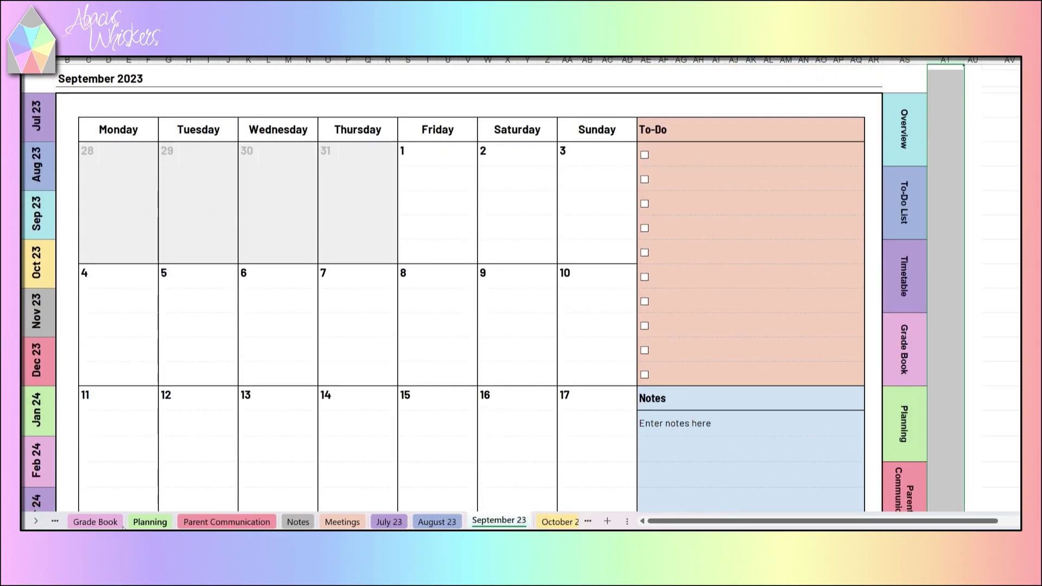
pyautogui.click(503, 521)
pyautogui.click(438, 521)
pyautogui.click(558, 522)
pyautogui.scroll(-5, 407, 522)
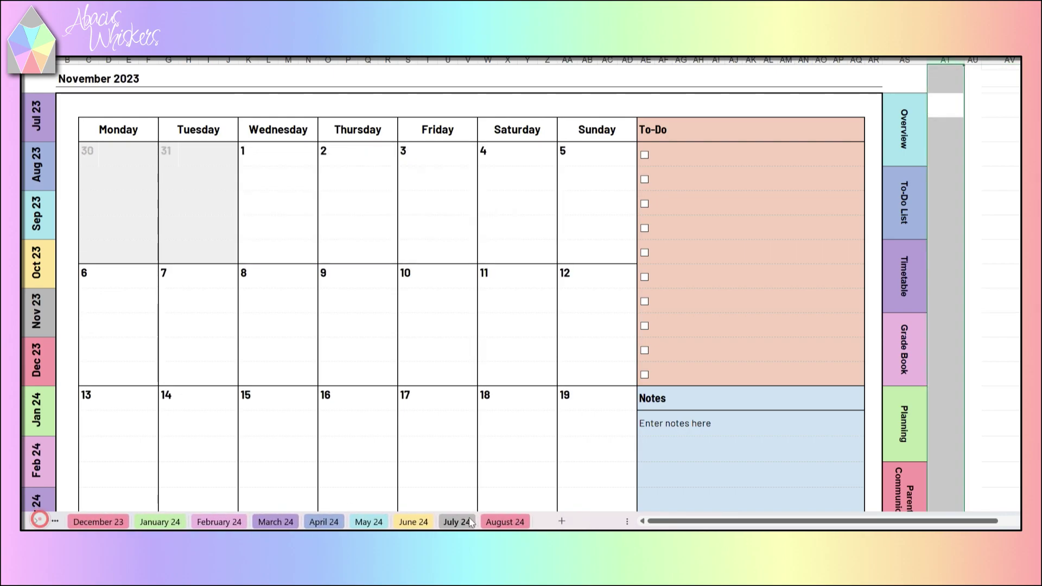
pyautogui.click(504, 521)
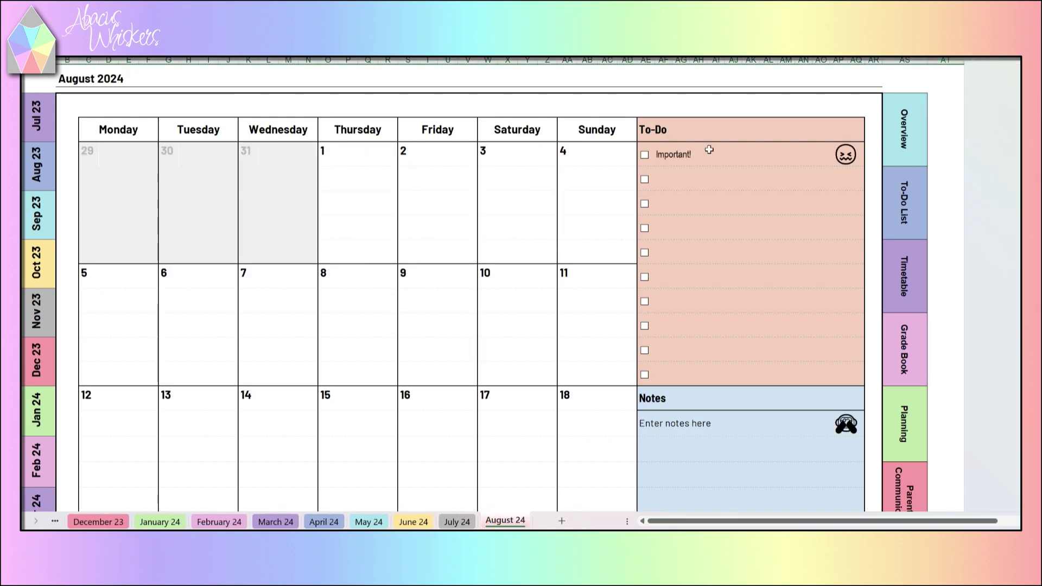
pyautogui.click(644, 155)
pyautogui.click(644, 155)
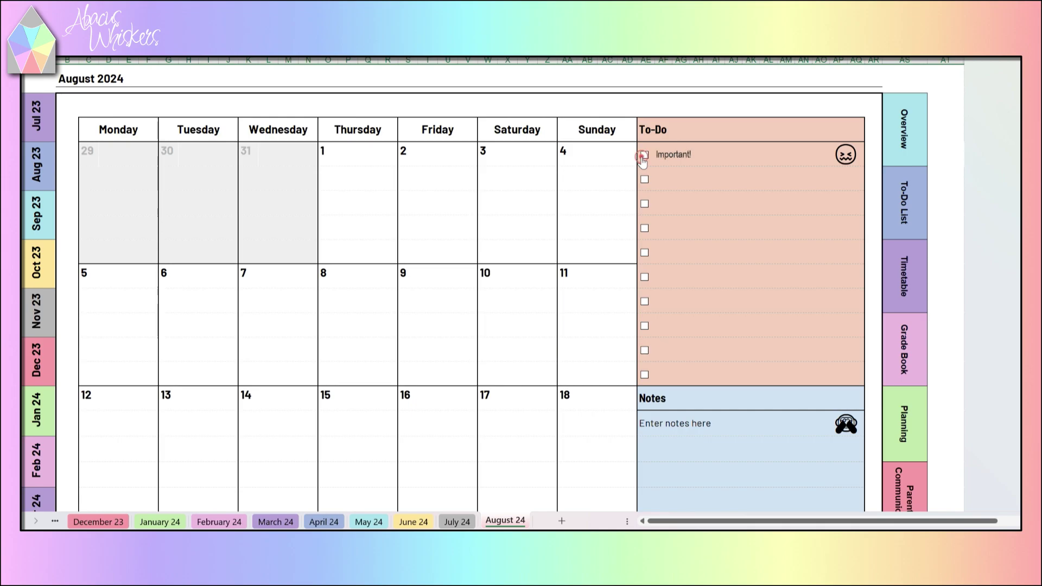